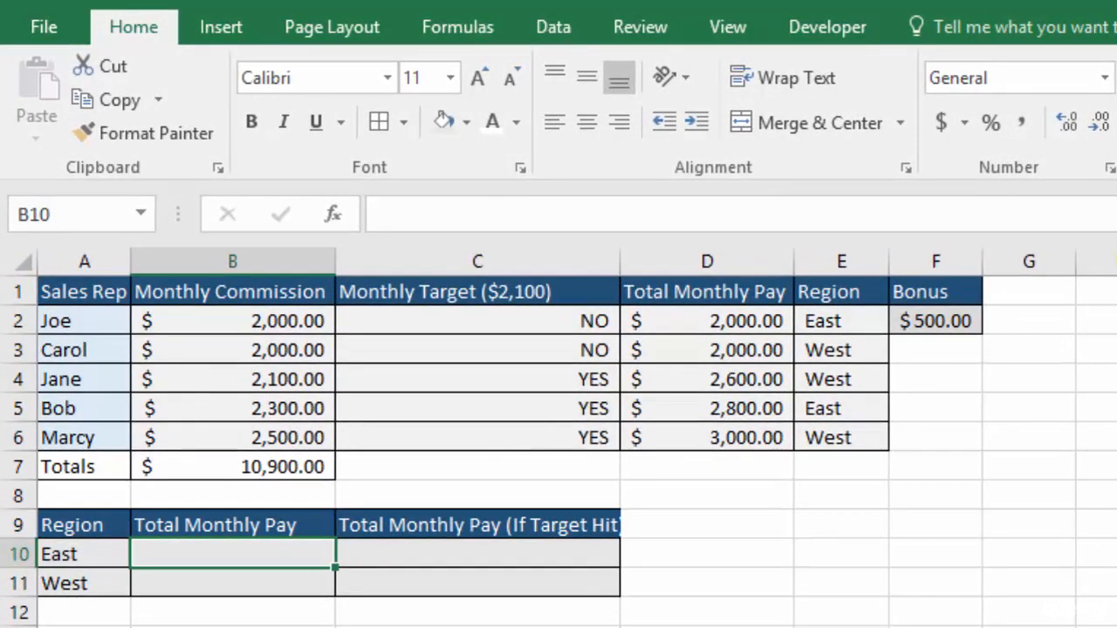
# Widen column C to fit the full "Total Monthly Pay (If Target Hit)" heading.
pyautogui.click(860, 259)
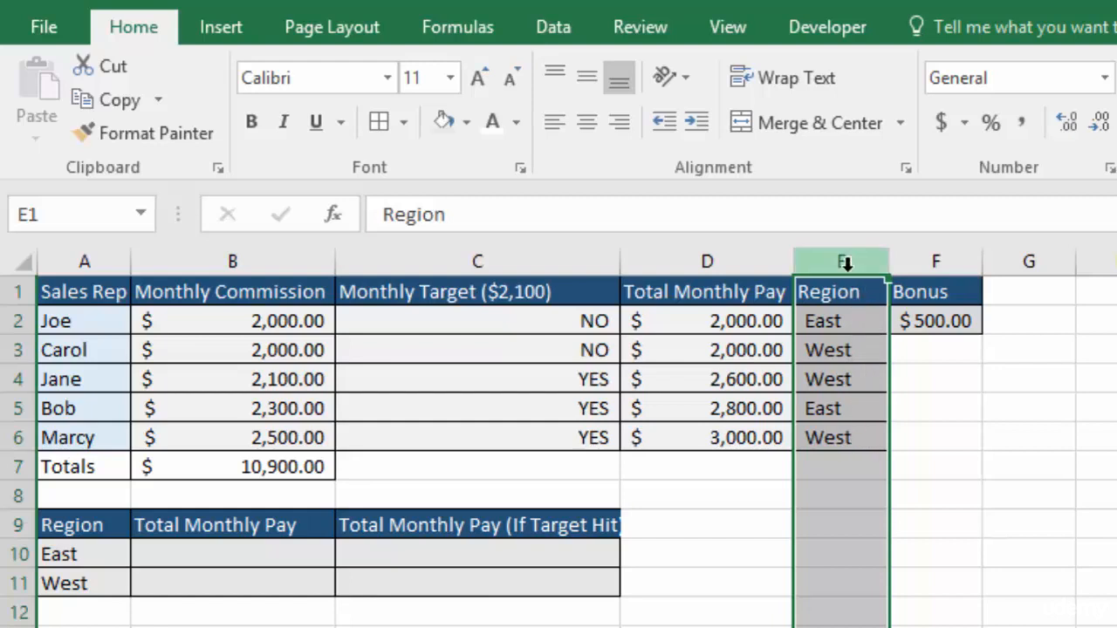
pyautogui.click(314, 524)
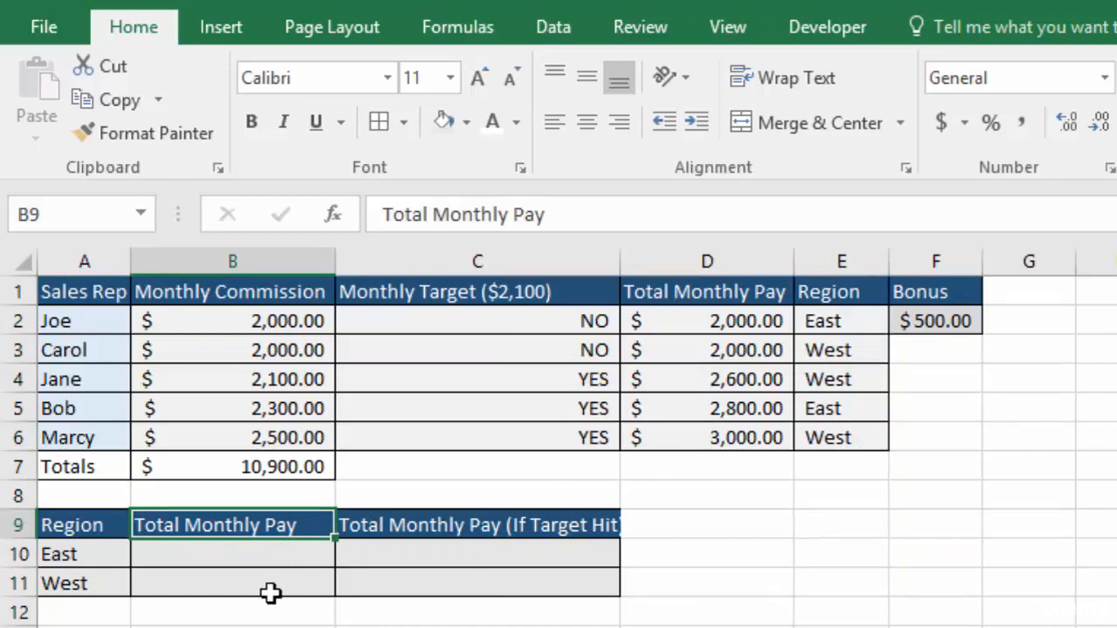
pyautogui.click(590, 525)
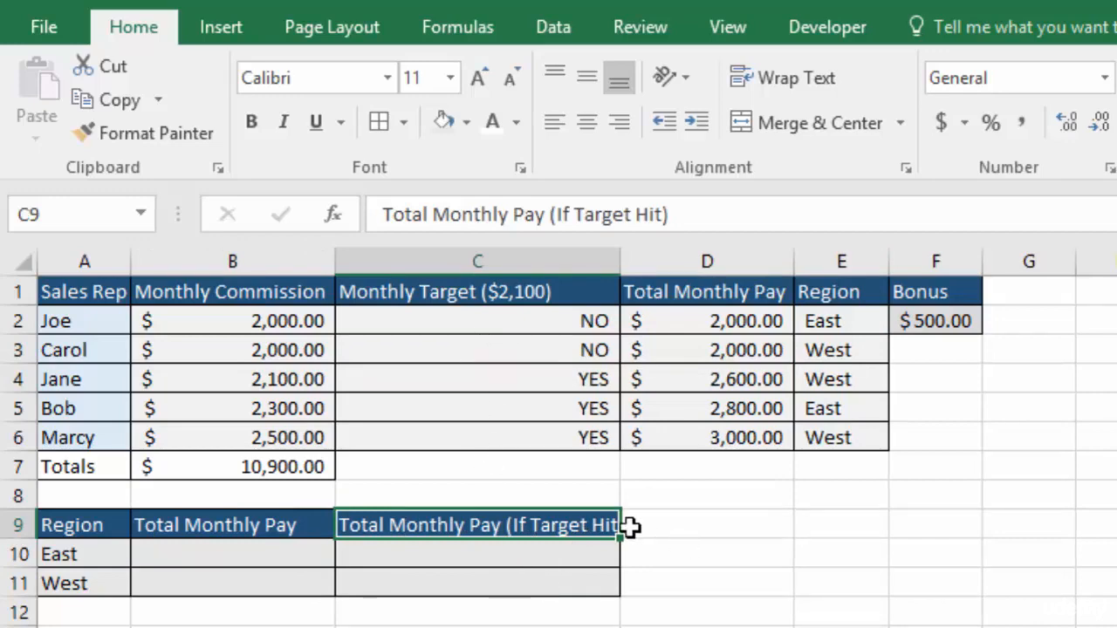
pyautogui.doubleClick(621, 255)
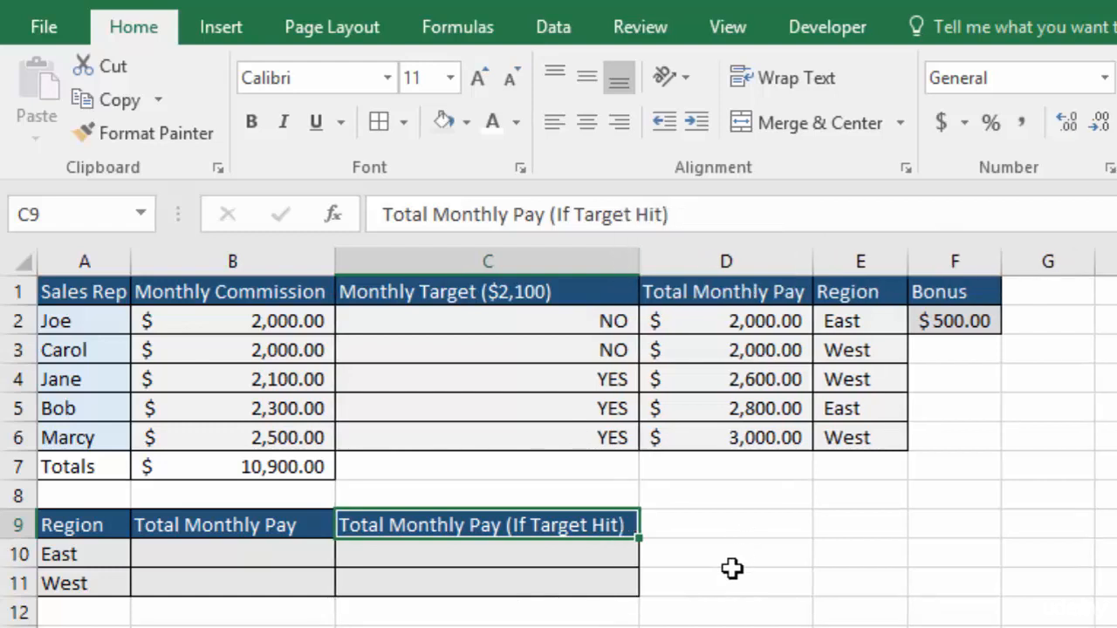
# Start a SUMIF function in cell B10 for the East region's Total Monthly Pay.
pyautogui.click(232, 556)
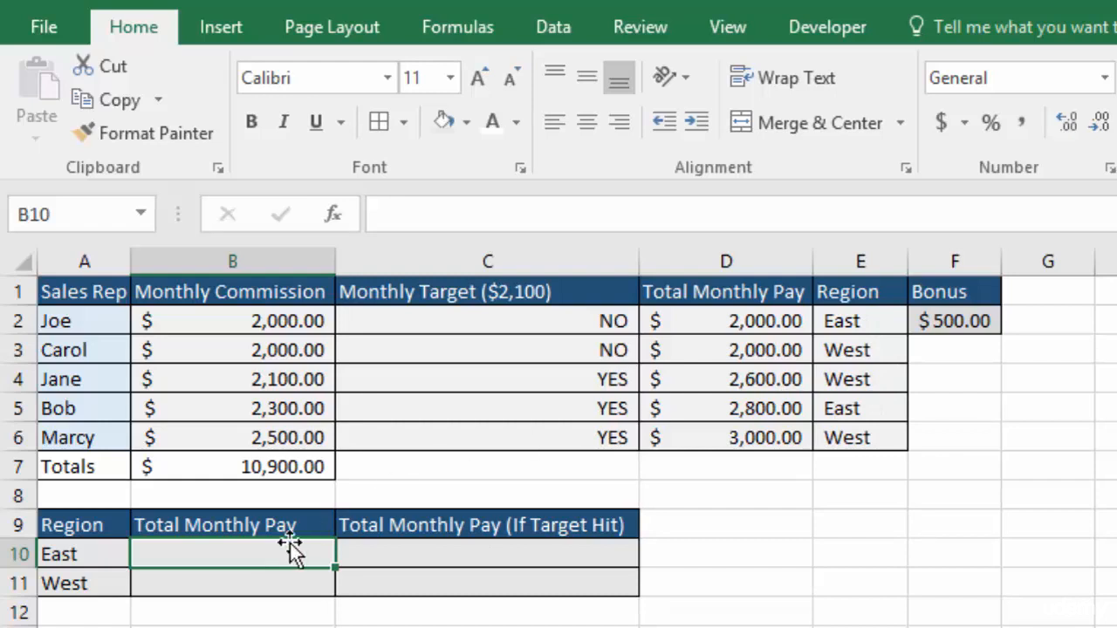
pyautogui.click(224, 585)
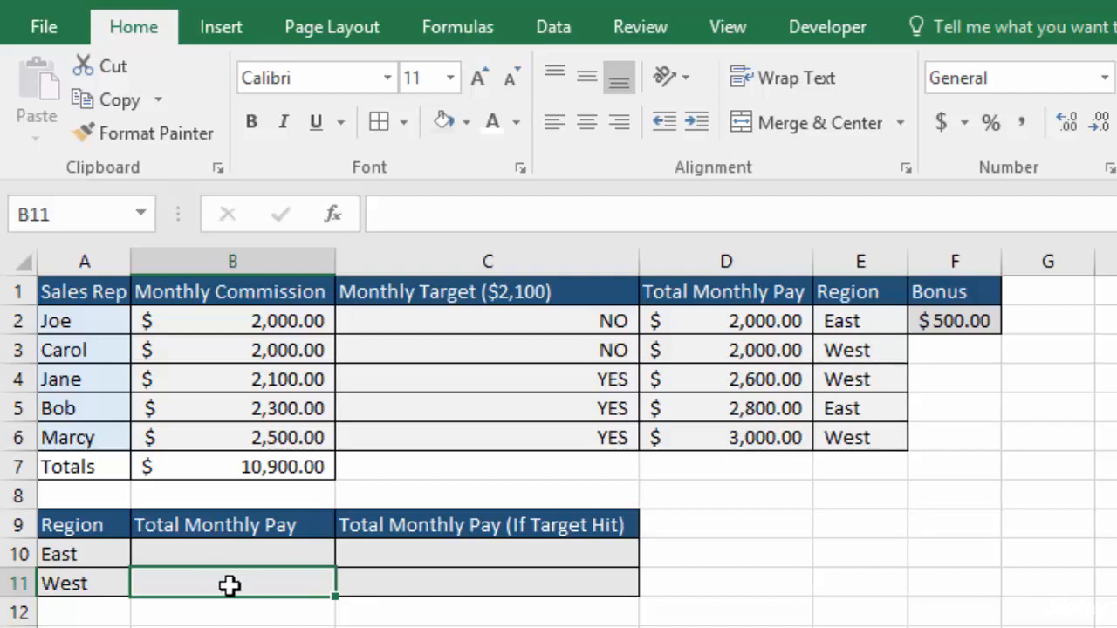
pyautogui.click(234, 556)
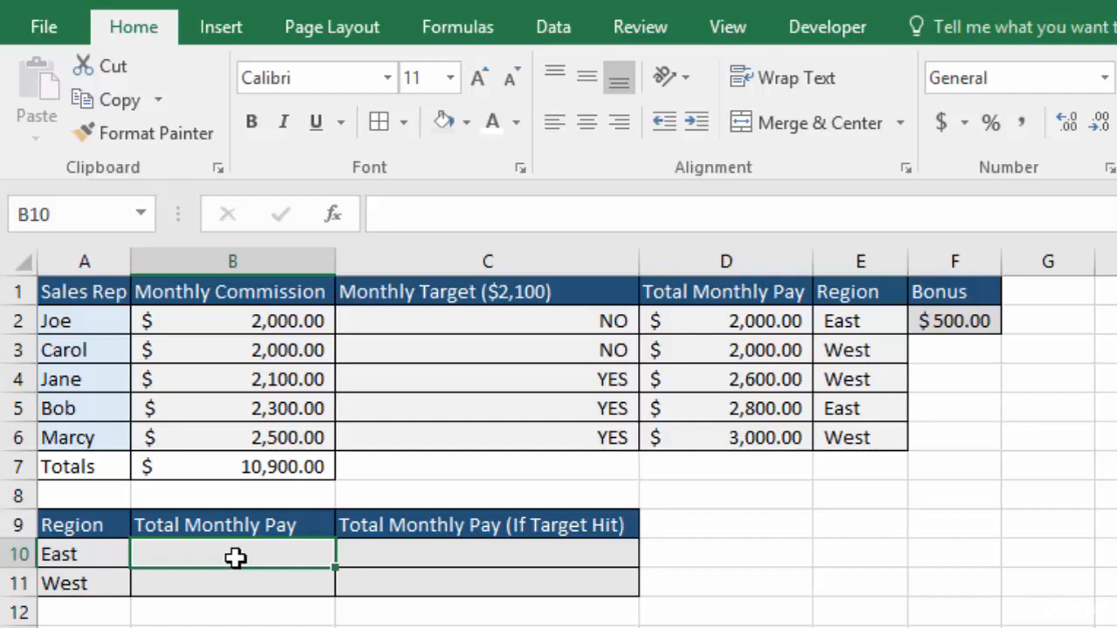
pyautogui.write('=')
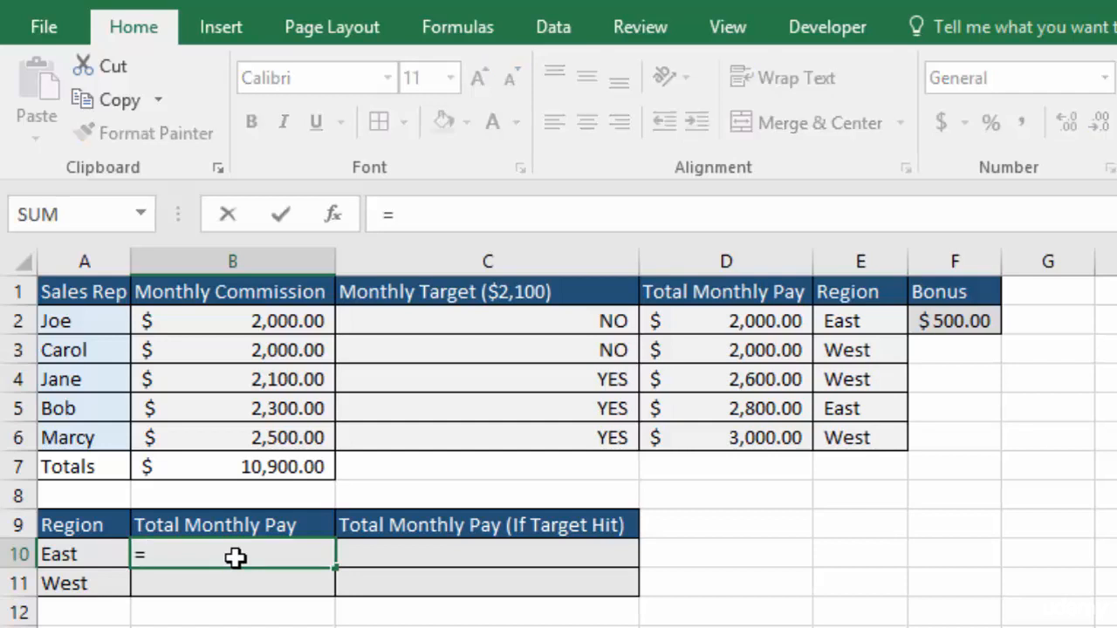
pyautogui.click(448, 23)
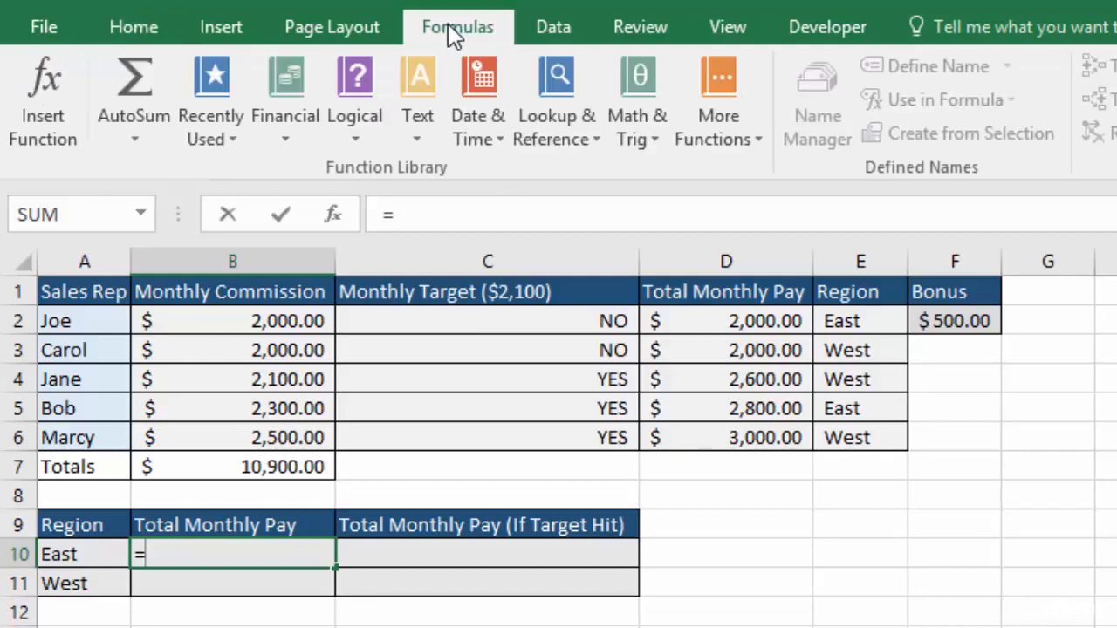
pyautogui.click(643, 86)
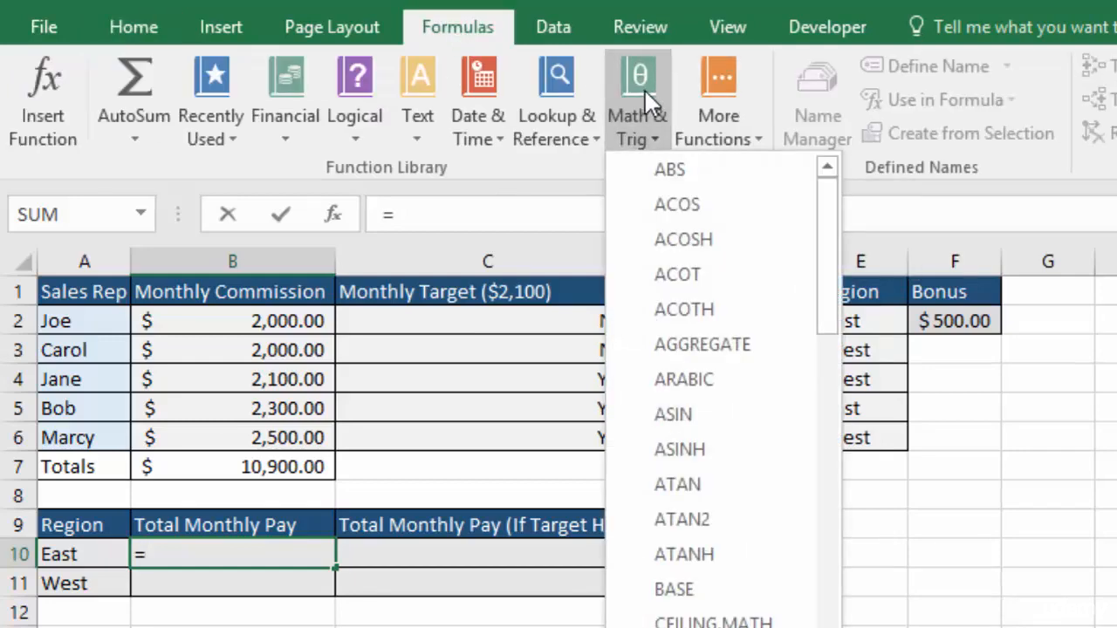
pyautogui.moveTo(827, 246); pyautogui.dragTo(869, 569)
pyautogui.scroll(-4, 707, 523)
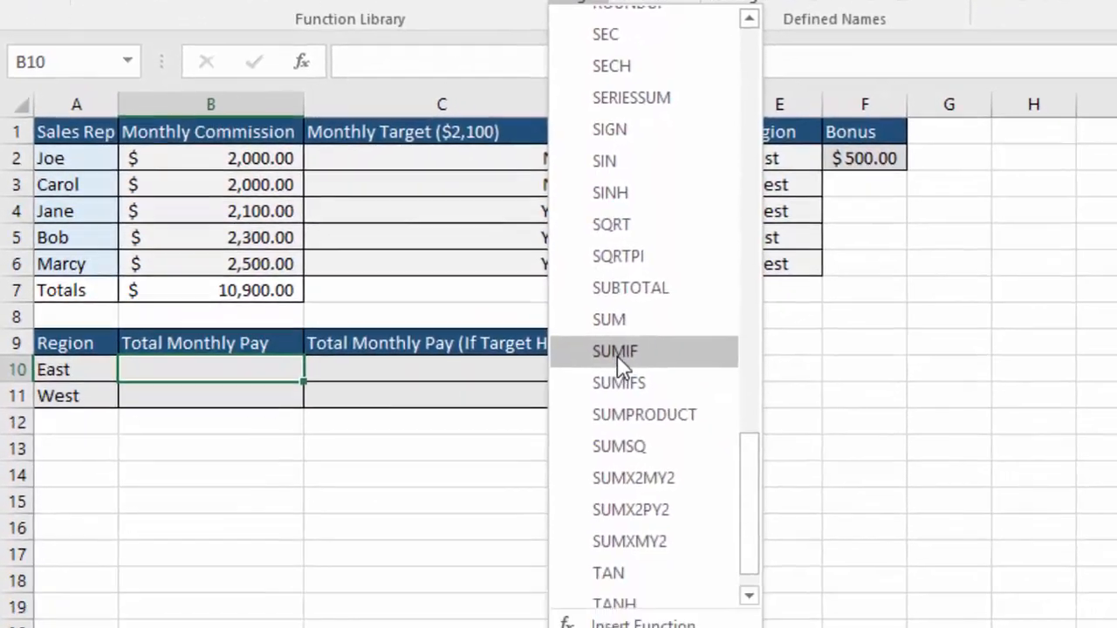
pyautogui.click(667, 467)
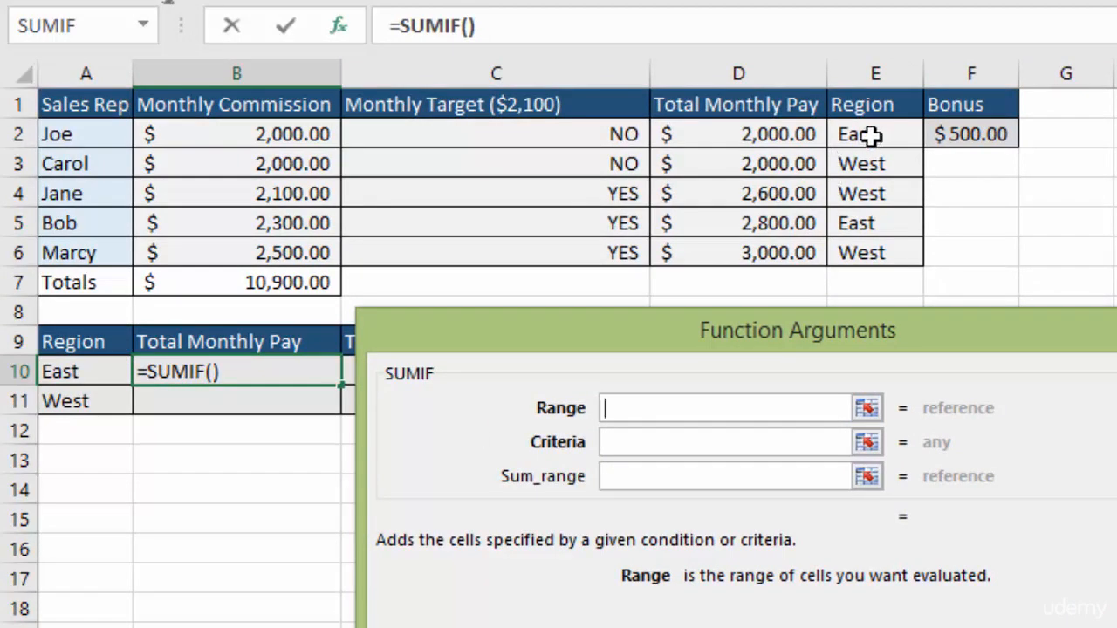
# Set the SUMIF range to the absolute reference $E$2:$E$6 and the criteria to cell A10.
pyautogui.moveTo(868, 137); pyautogui.dragTo(870, 249)
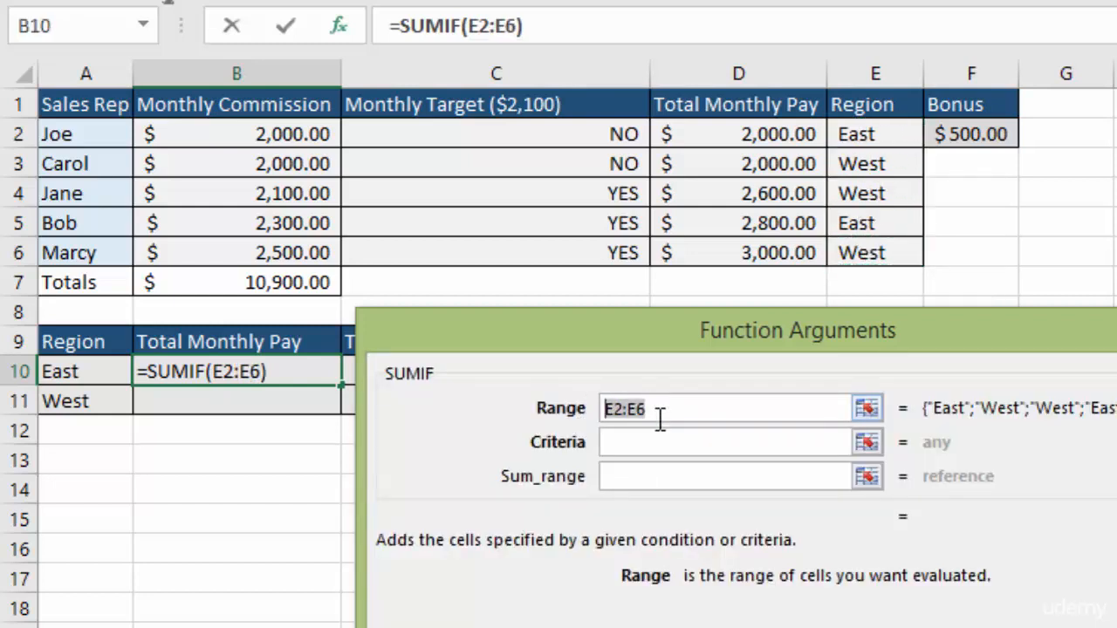
pyautogui.press('F4')
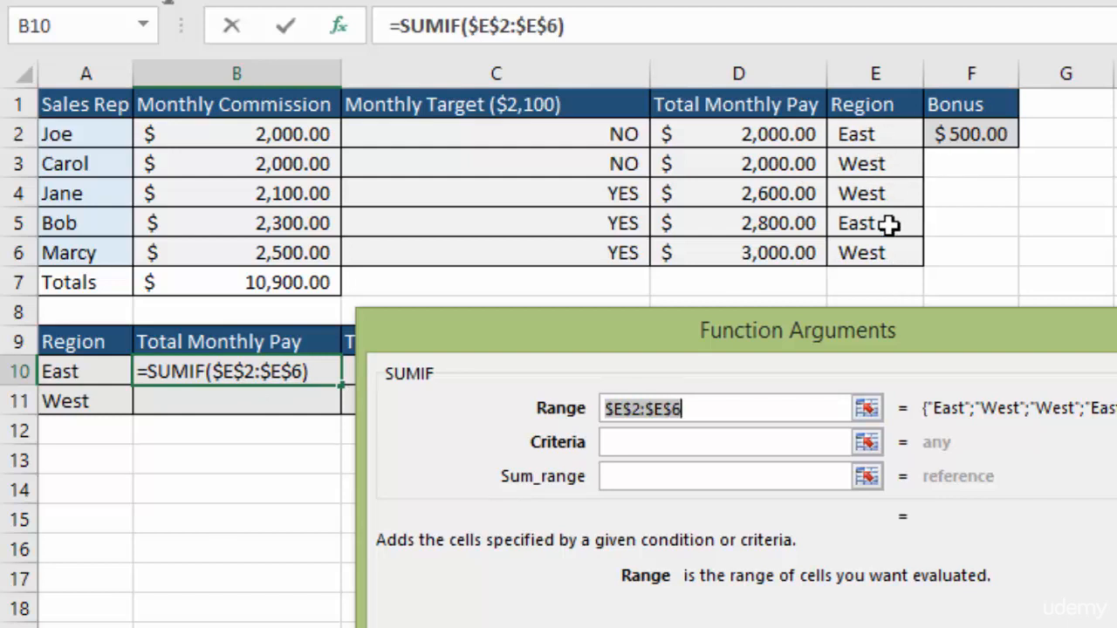
pyautogui.click(638, 450)
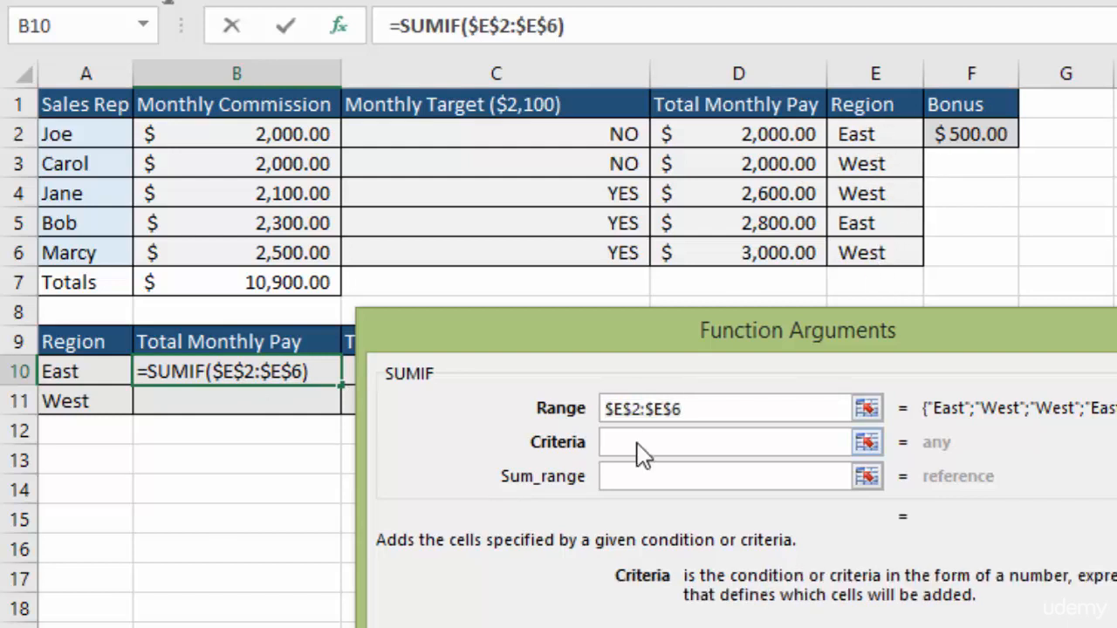
pyautogui.click(78, 374)
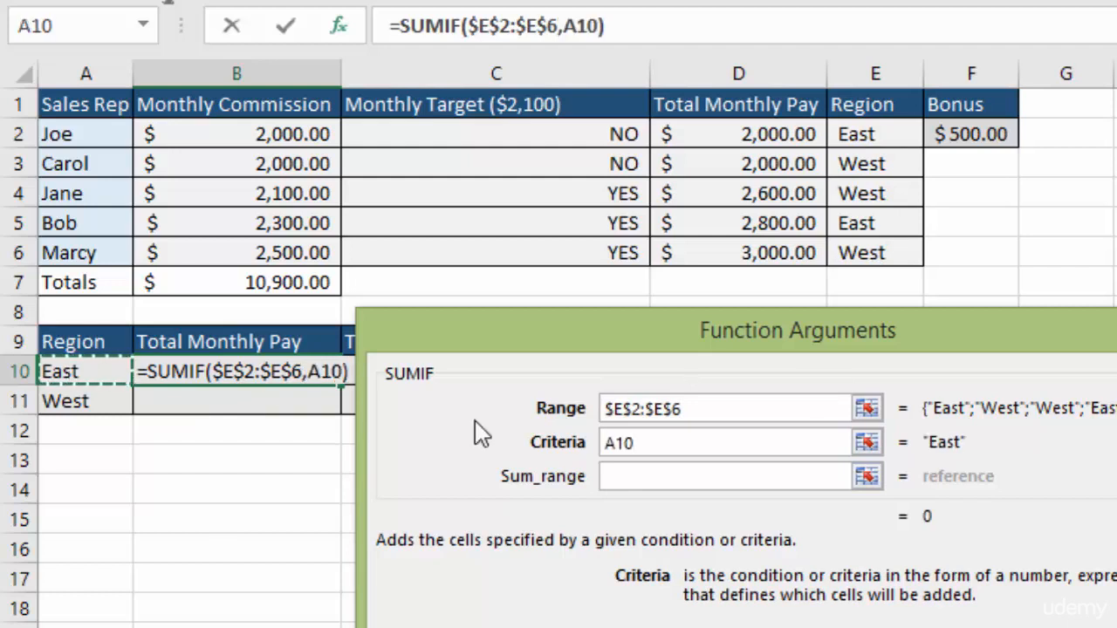
# Set the SUMIF sum range to the absolute reference $D$2:$D$6 and enter the formula in B10.
pyautogui.click(650, 478)
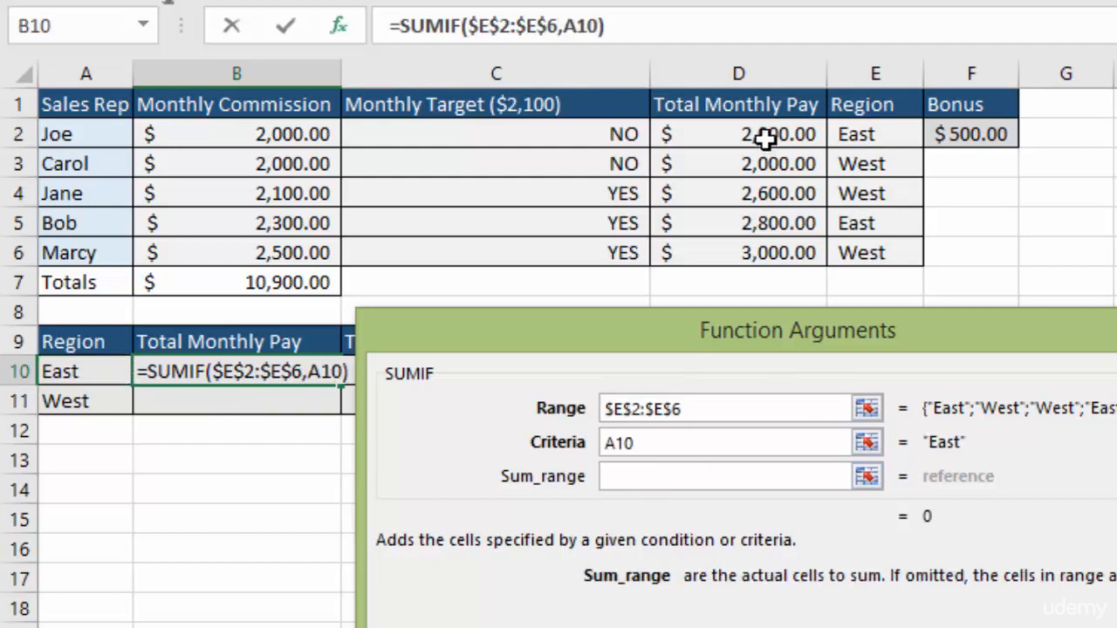
pyautogui.moveTo(764, 134); pyautogui.dragTo(765, 252)
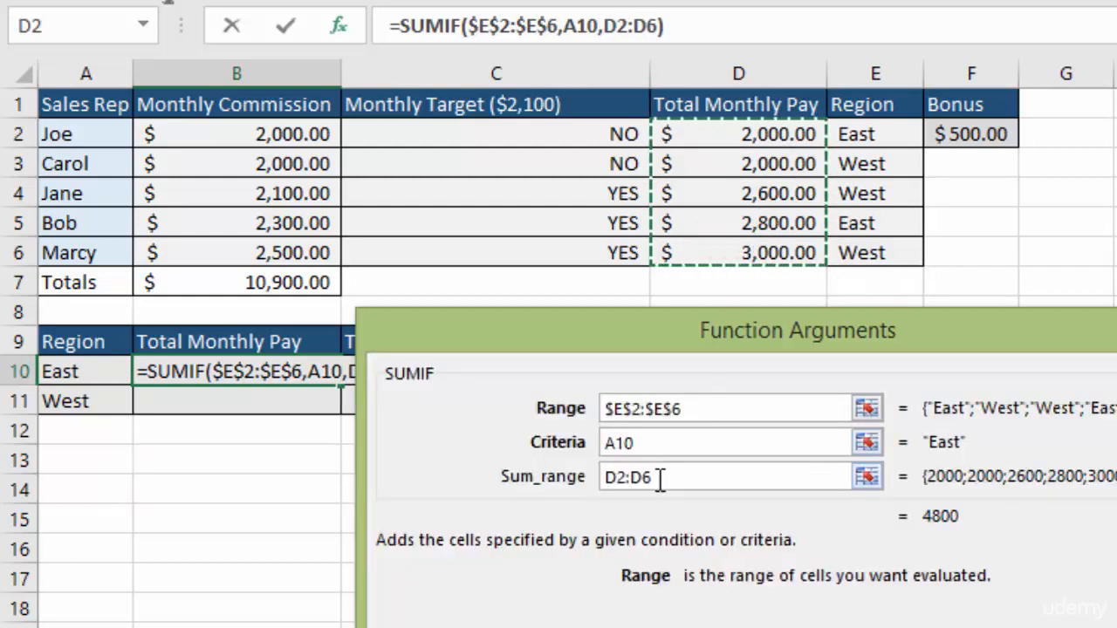
pyautogui.moveTo(665, 477); pyautogui.dragTo(590, 476)
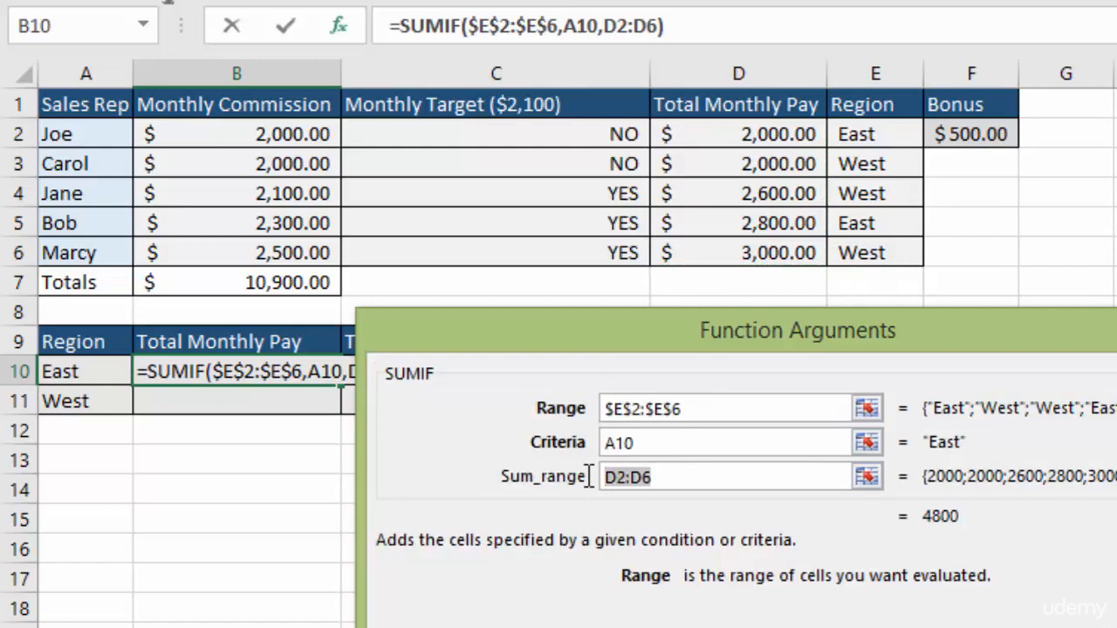
pyautogui.press('F4')
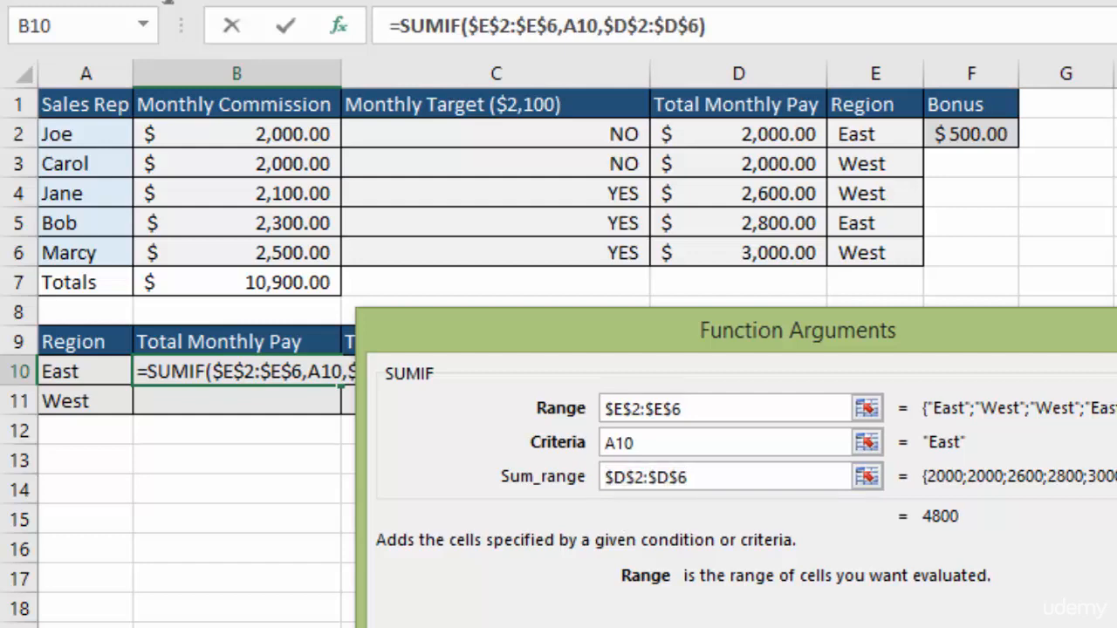
pyautogui.press('Return')
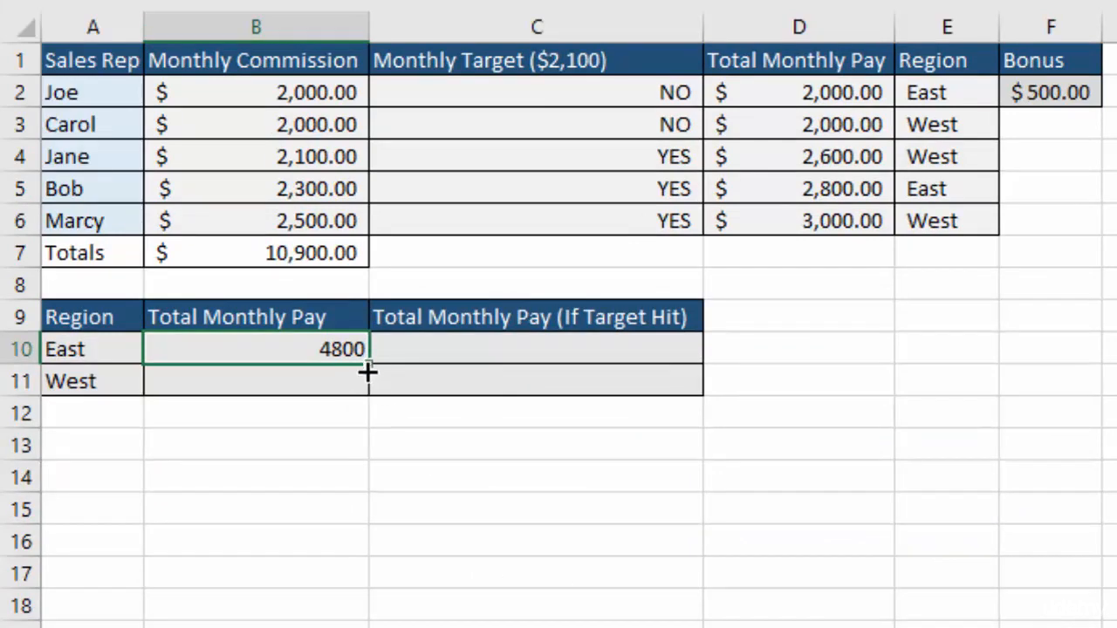
# Fill the SUMIF formula from B10 down to B11 for the West region and review the totals against the Total Monthly Pay column.
pyautogui.moveTo(367, 372); pyautogui.dragTo(367, 389)
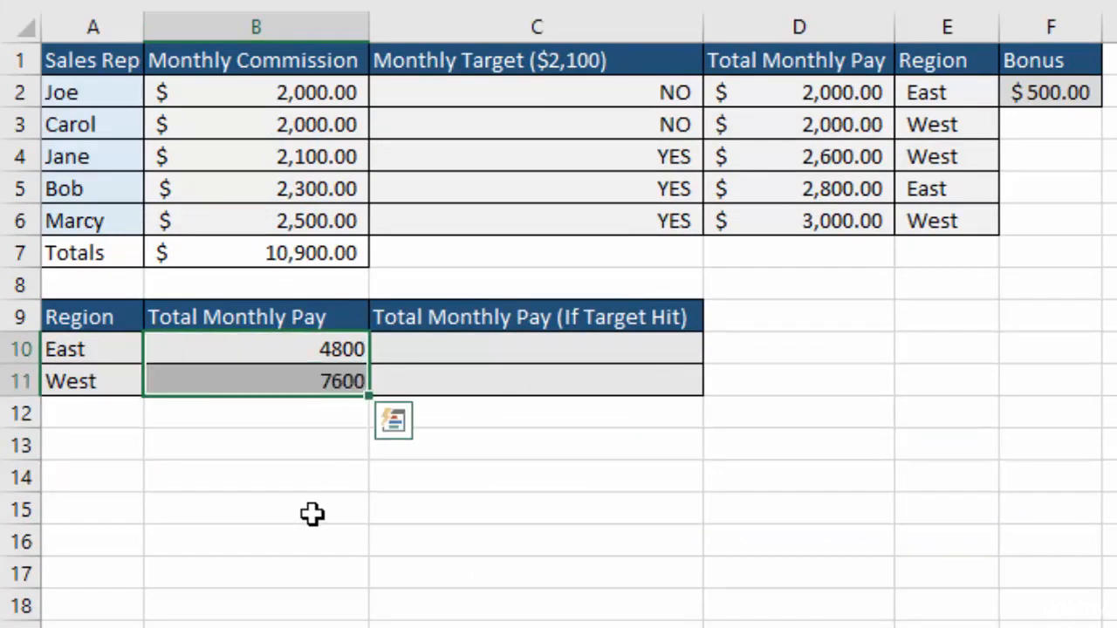
pyautogui.click(261, 381)
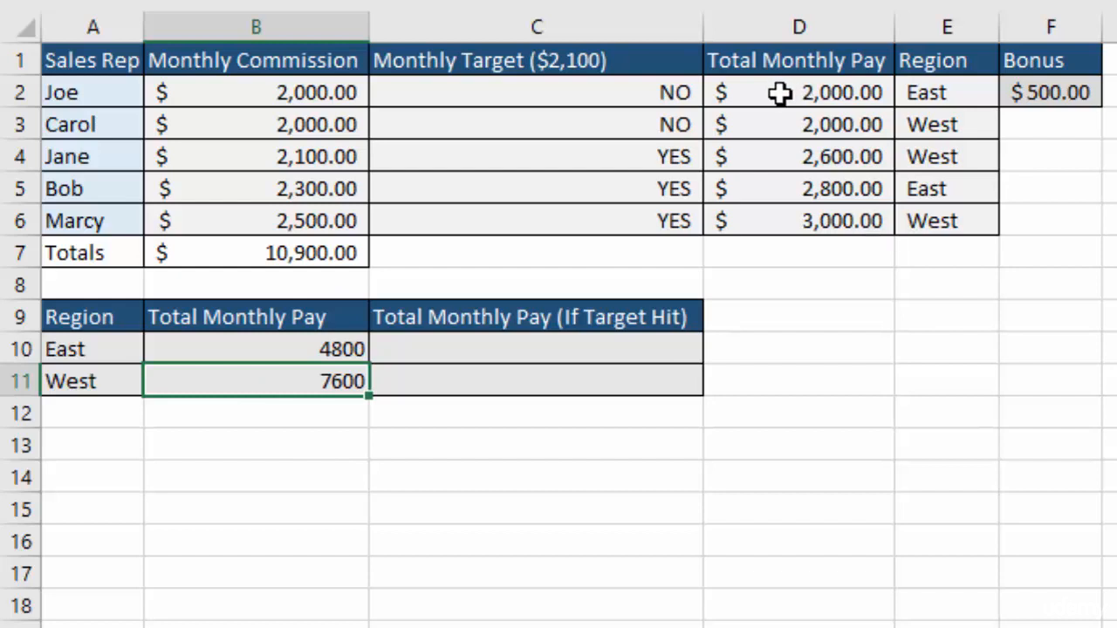
pyautogui.moveTo(780, 92); pyautogui.dragTo(786, 221)
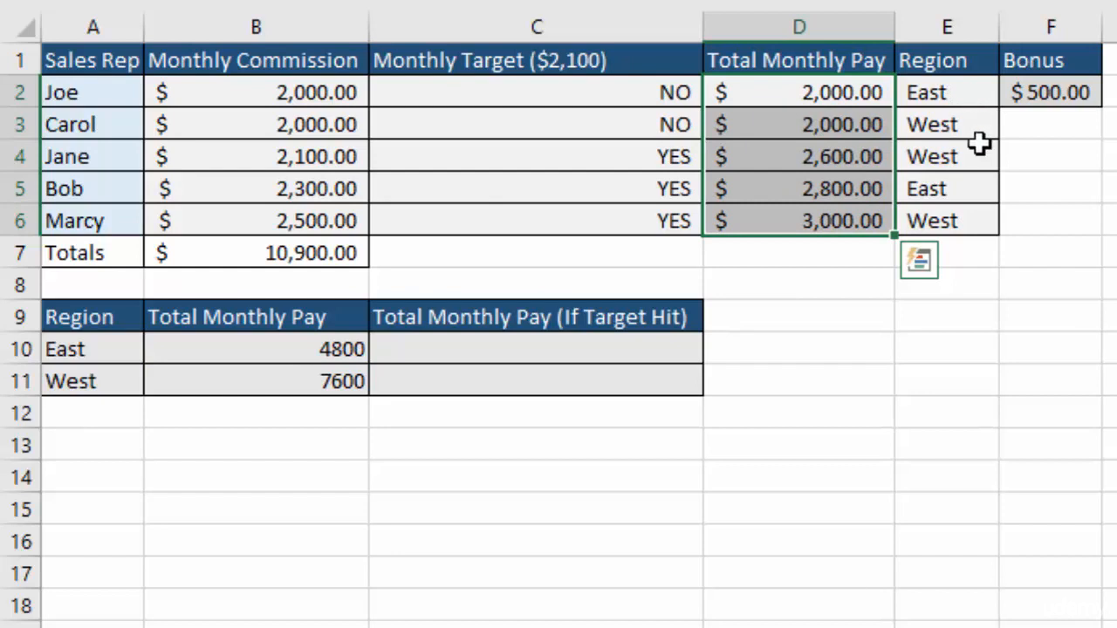
pyautogui.click(270, 359)
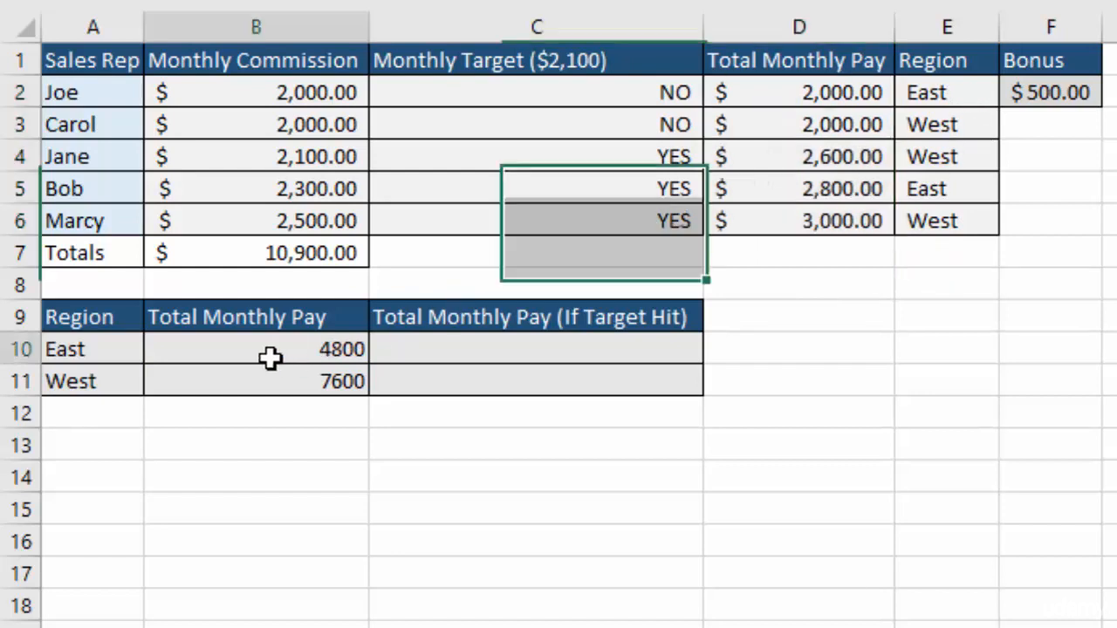
# Start a SUMIFS function in cell C10 for the East region's Total Monthly Pay (If Target Hit).
pyautogui.click(531, 350)
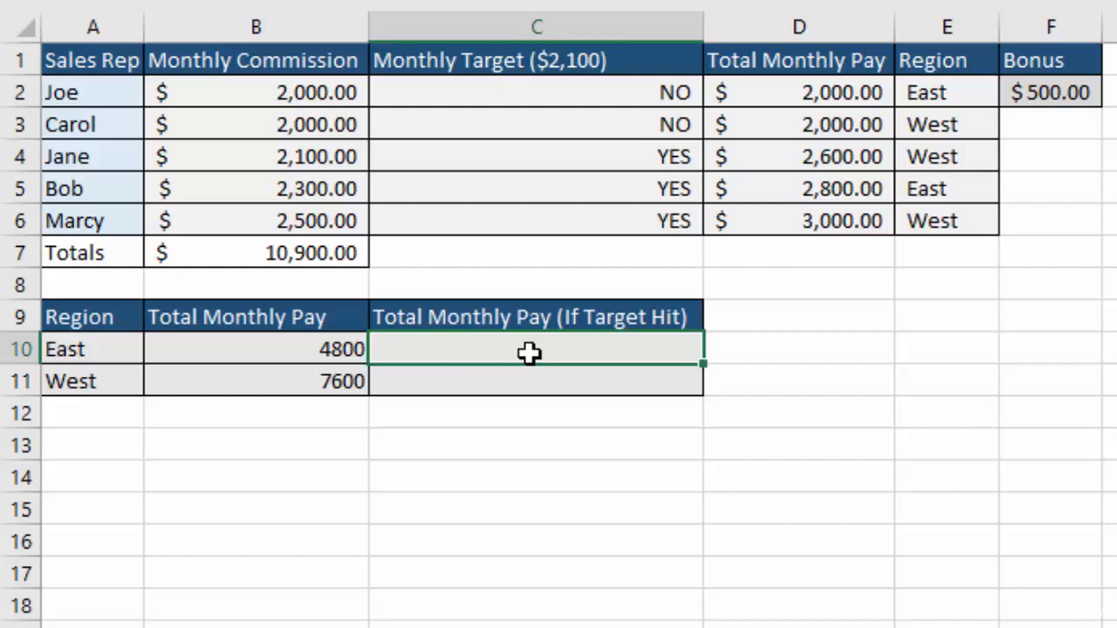
pyautogui.write('=')
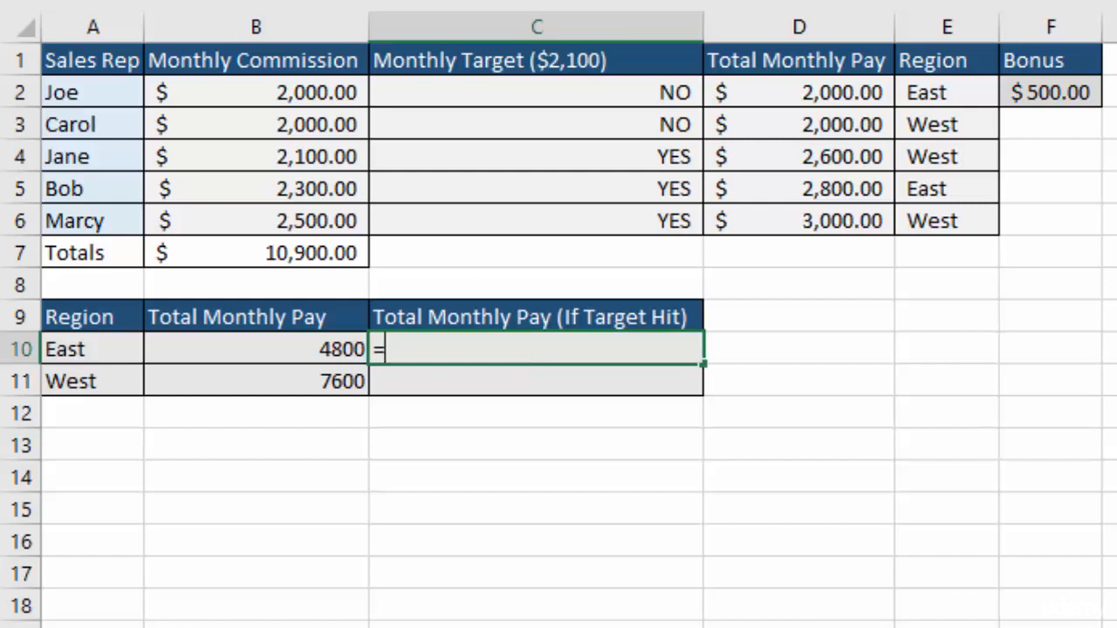
pyautogui.click(161, 0)
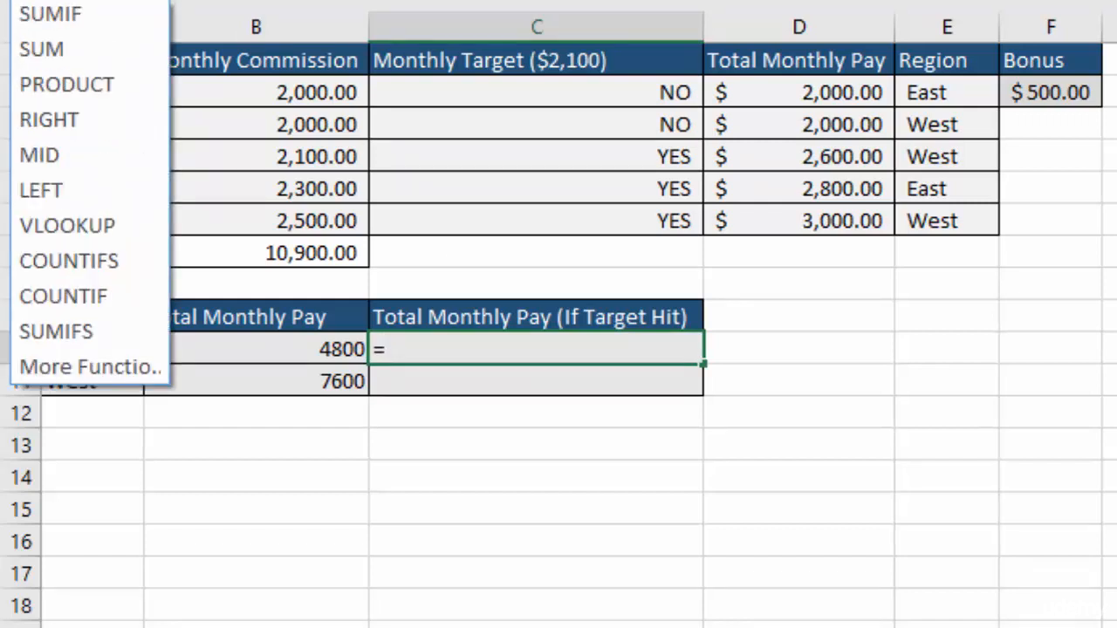
pyautogui.click(72, 333)
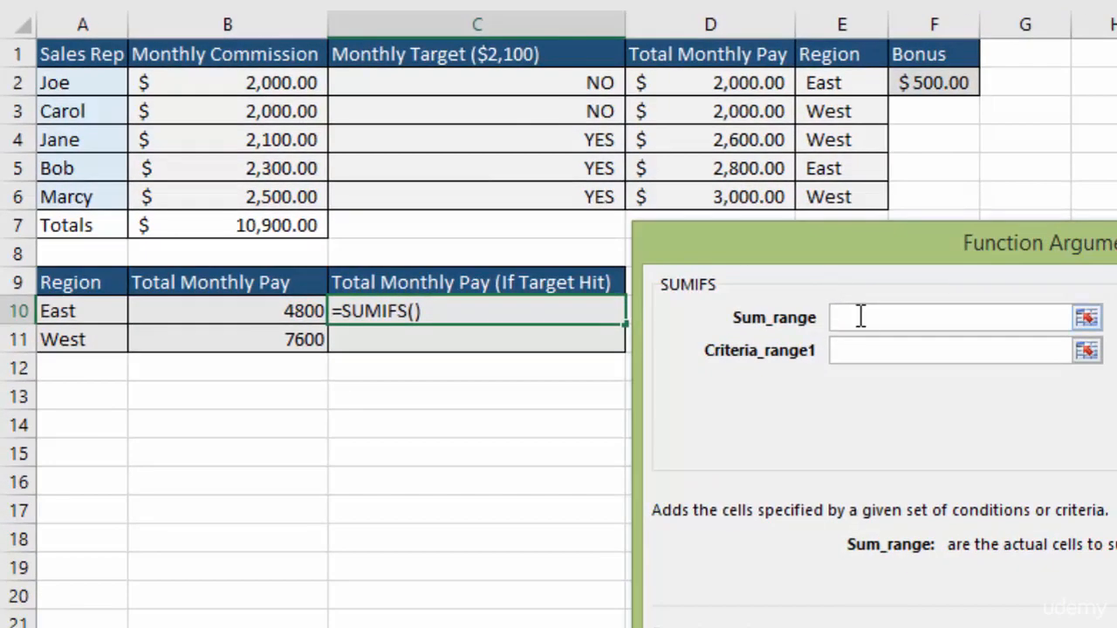
# Set the SUMIFS sum range to D2:D6 and the first criteria range to E2:E6.
pyautogui.click(723, 82)
pyautogui.moveTo(723, 82); pyautogui.dragTo(738, 194)
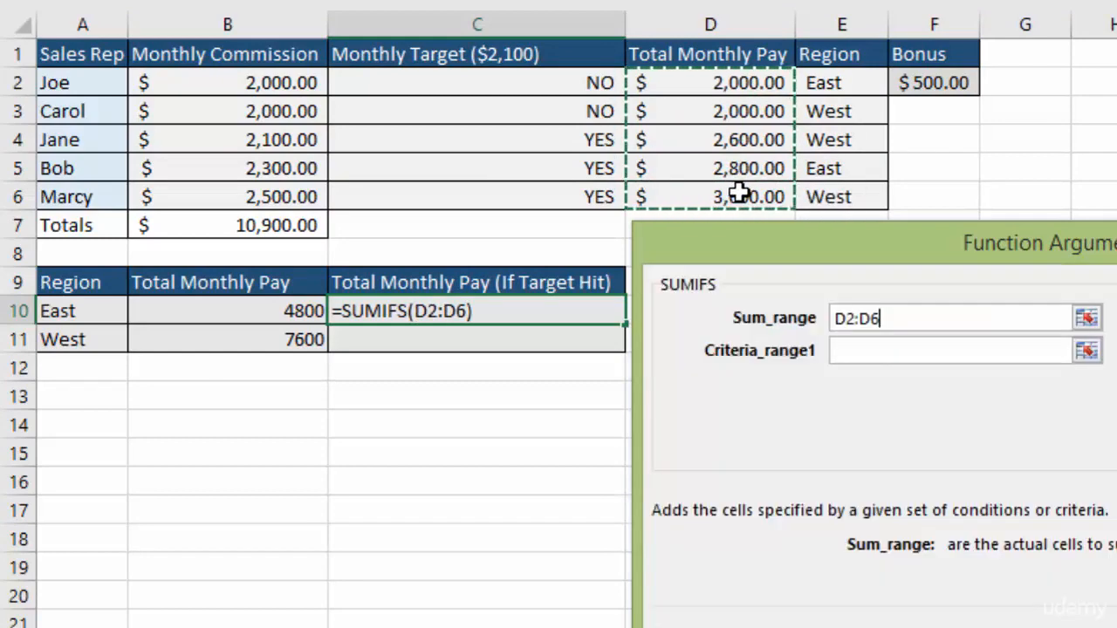
pyautogui.click(869, 351)
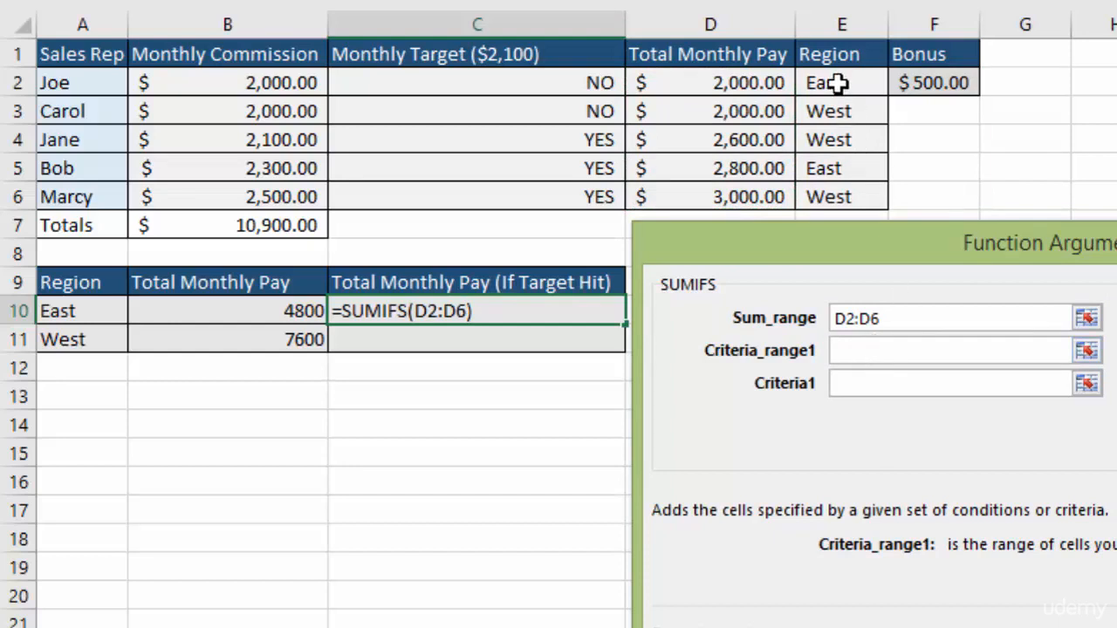
pyautogui.moveTo(841, 85); pyautogui.dragTo(840, 187)
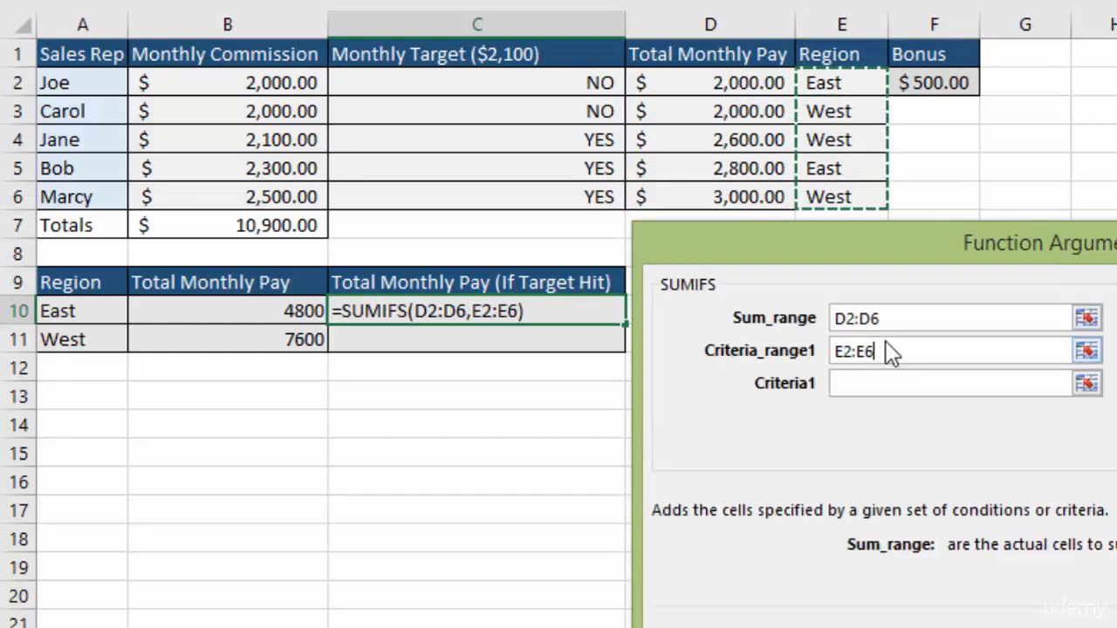
# Make the SUMIFS sum range and first criteria range absolute, as $D$2:$D$6 and $E$2:$E$6.
pyautogui.moveTo(886, 318); pyautogui.dragTo(836, 321)
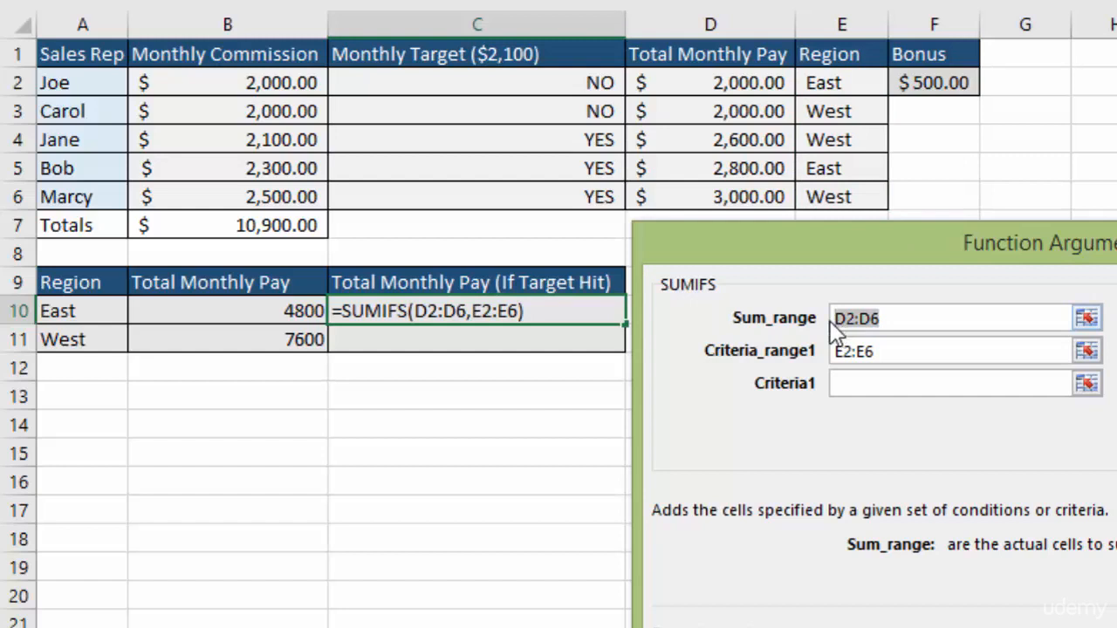
pyautogui.press('F4')
pyautogui.click(840, 349)
pyautogui.moveTo(837, 351); pyautogui.dragTo(877, 358)
pyautogui.press('F4')
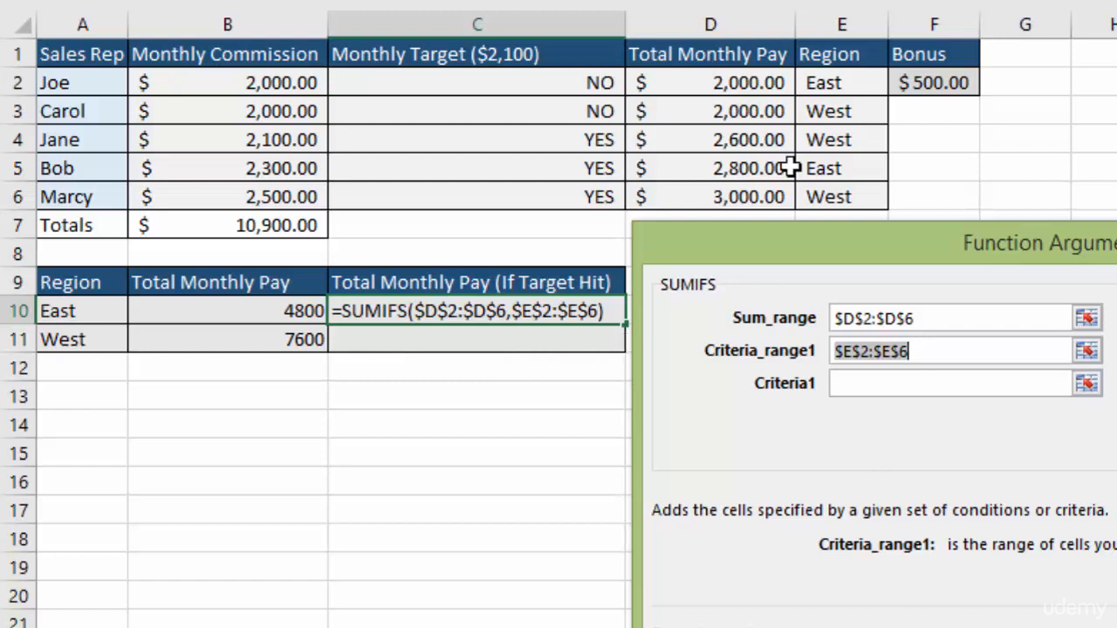
# Set the first SUMIFS criterion to A10 and the second criteria range to the absolute Monthly Target range $C$2:$C$6.
pyautogui.click(873, 384)
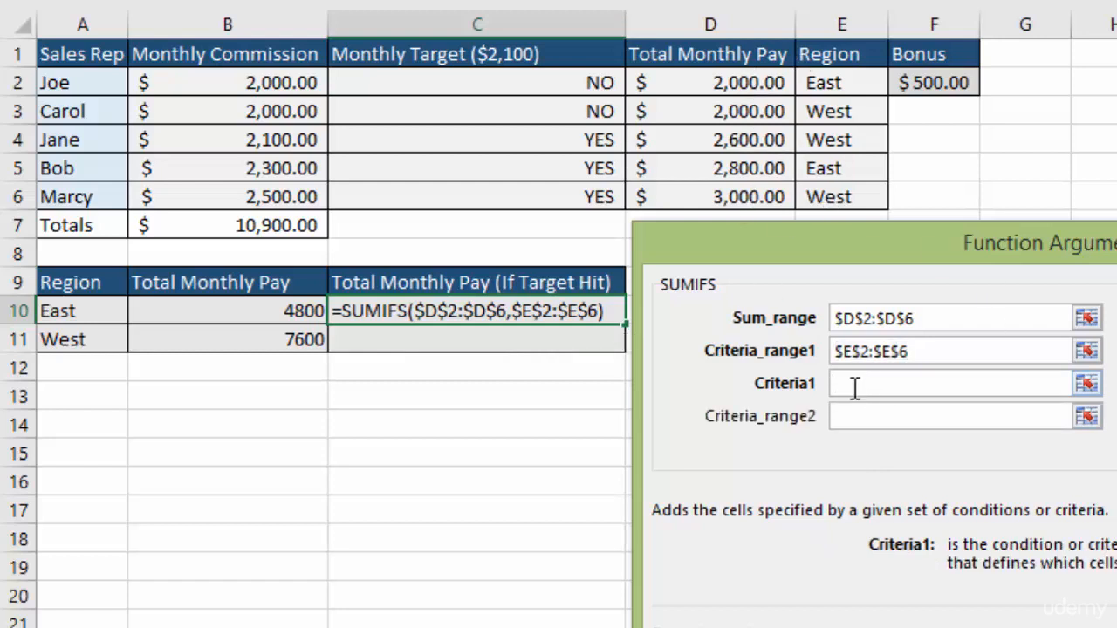
pyautogui.click(66, 311)
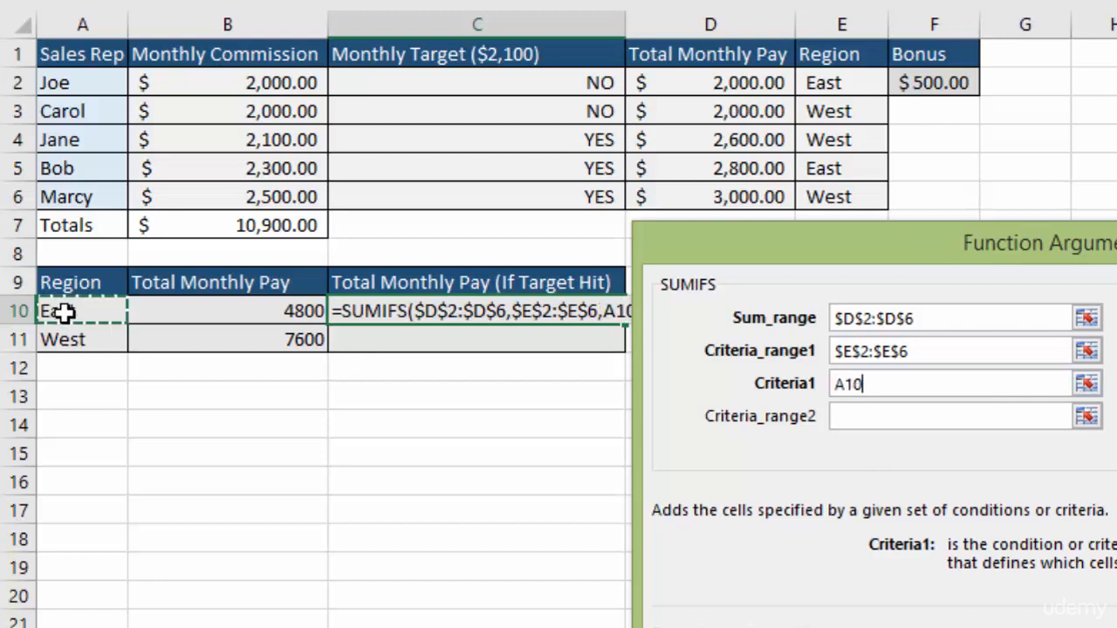
pyautogui.click(871, 416)
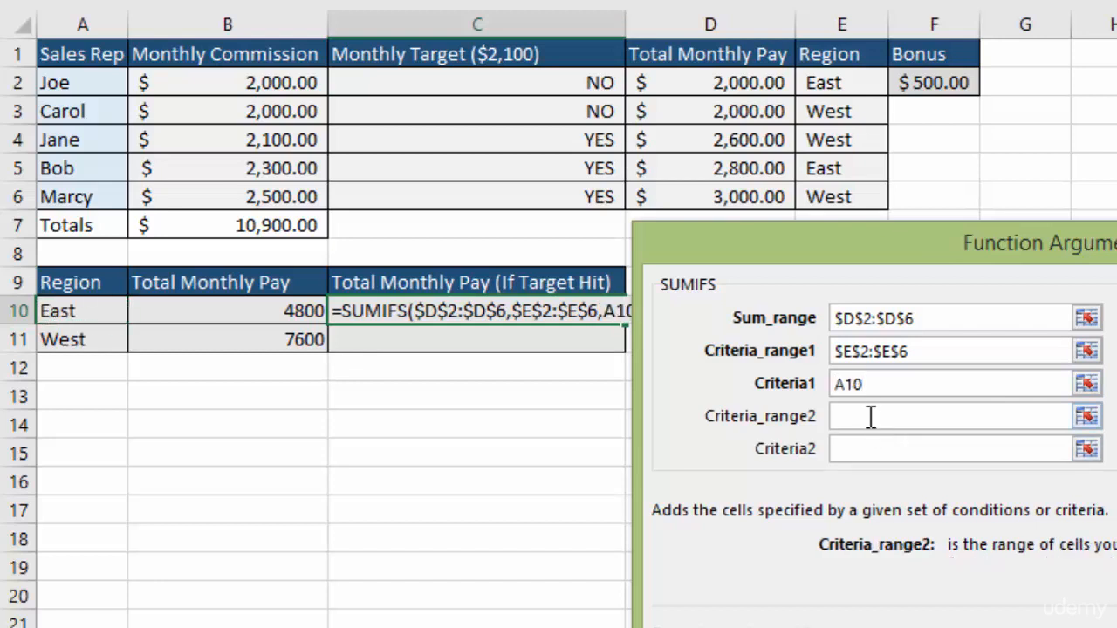
pyautogui.moveTo(524, 82); pyautogui.dragTo(538, 194)
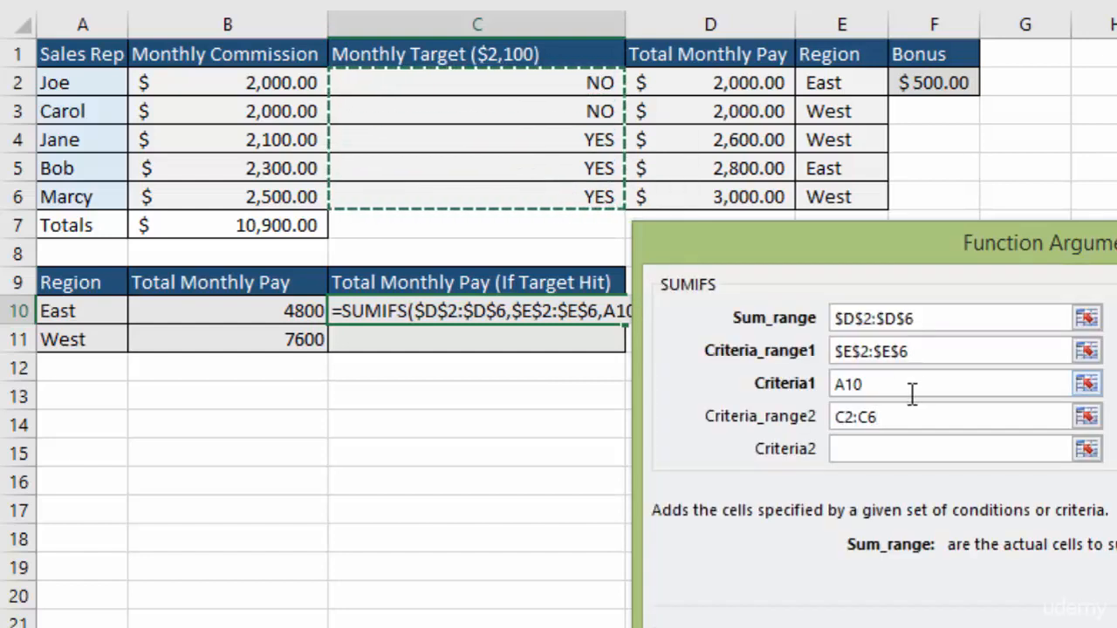
pyautogui.press('F4')
# Complete the SUMIFS with YES as the second criterion and fill the formula from C10 down to C11 for the West region.
pyautogui.press('Tab')
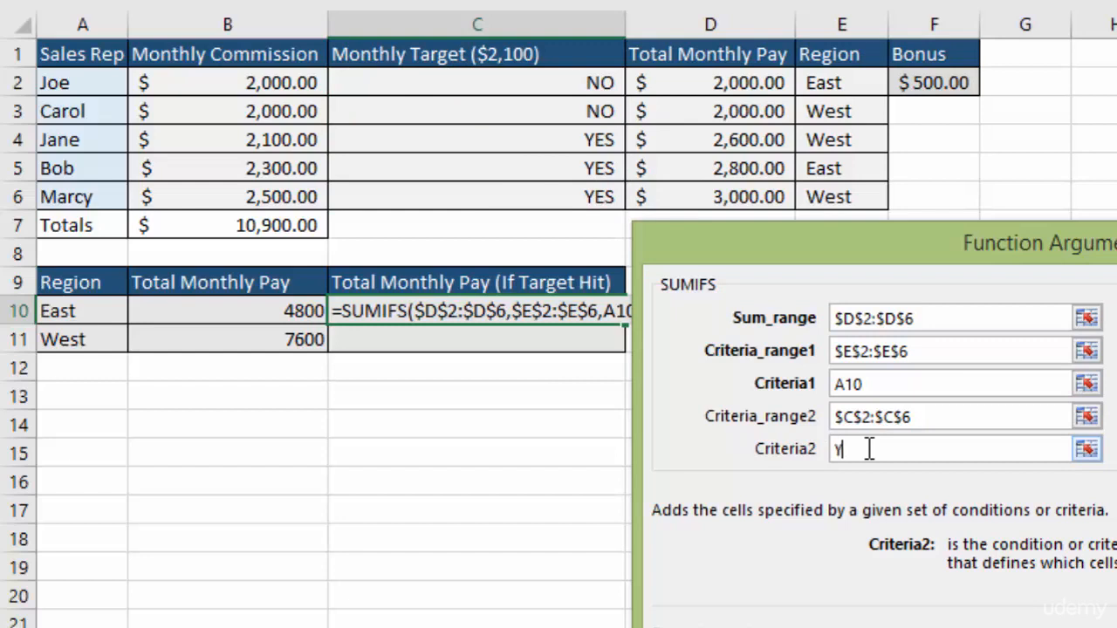
pyautogui.press('Tab')
pyautogui.press('Return')
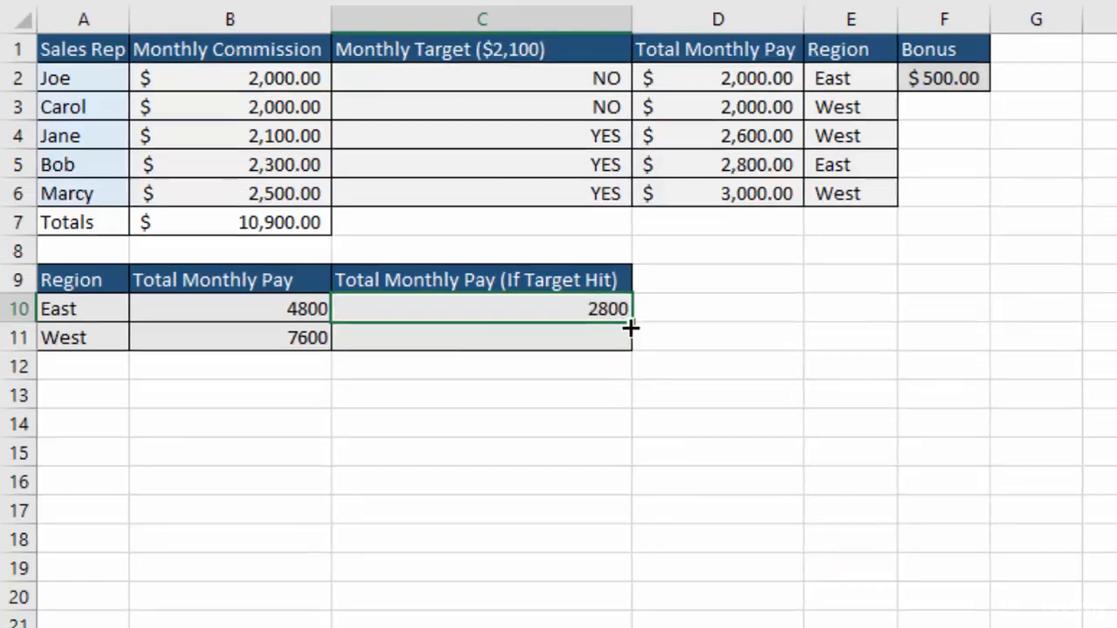
pyautogui.moveTo(631, 324); pyautogui.dragTo(628, 349)
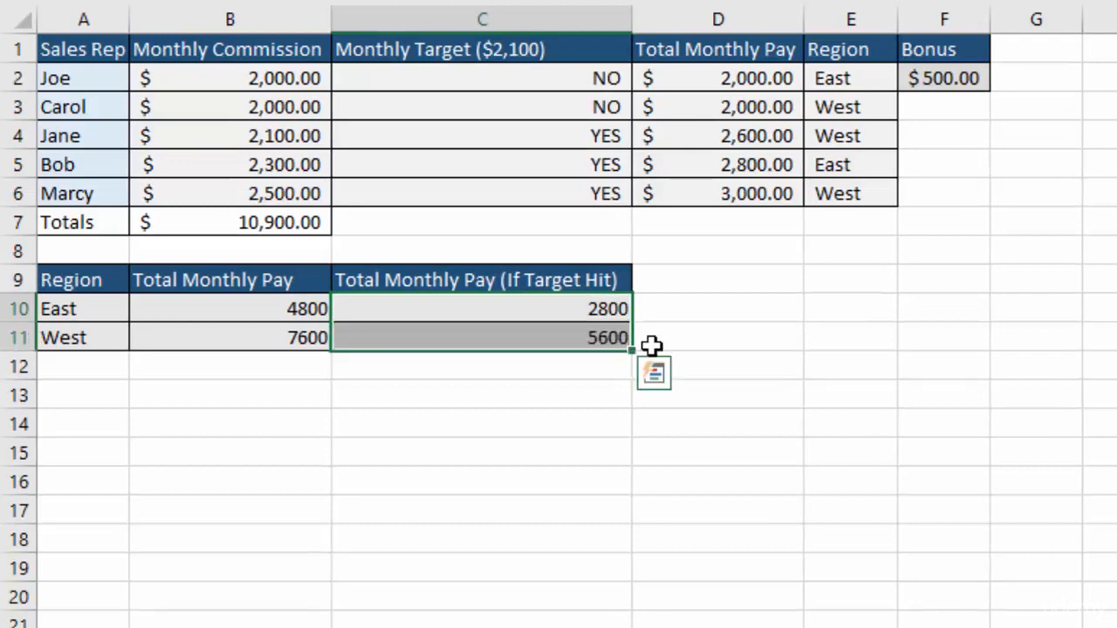
# Review the regional totals in B10, C10 and C11 against the Total Monthly Pay values in D2:D6.
pyautogui.click(503, 340)
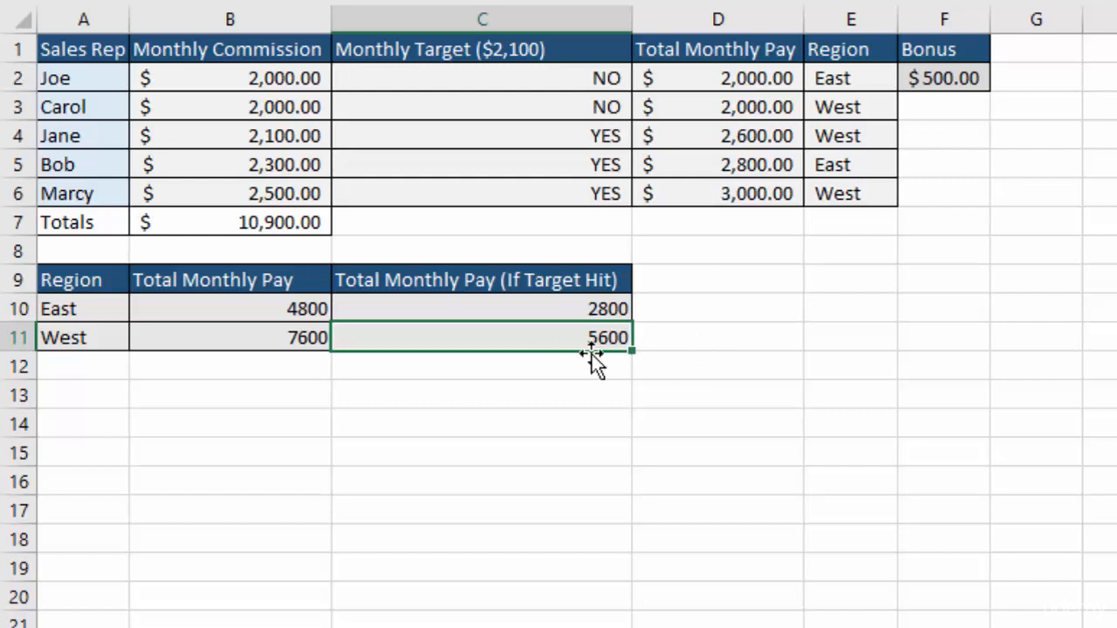
pyautogui.click(224, 312)
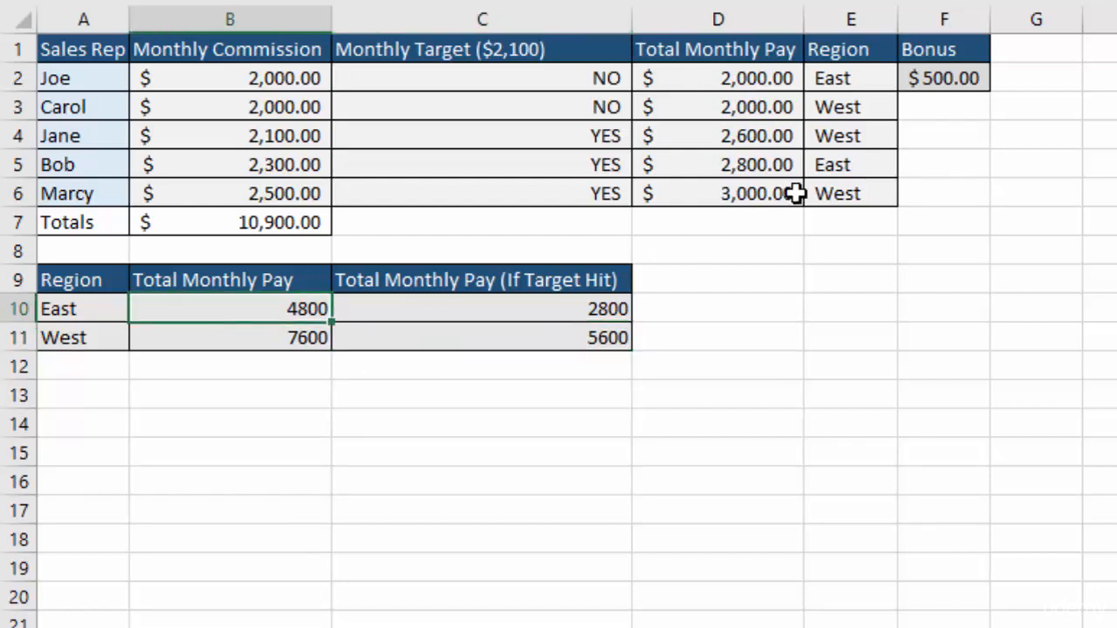
pyautogui.moveTo(754, 80); pyautogui.dragTo(742, 193)
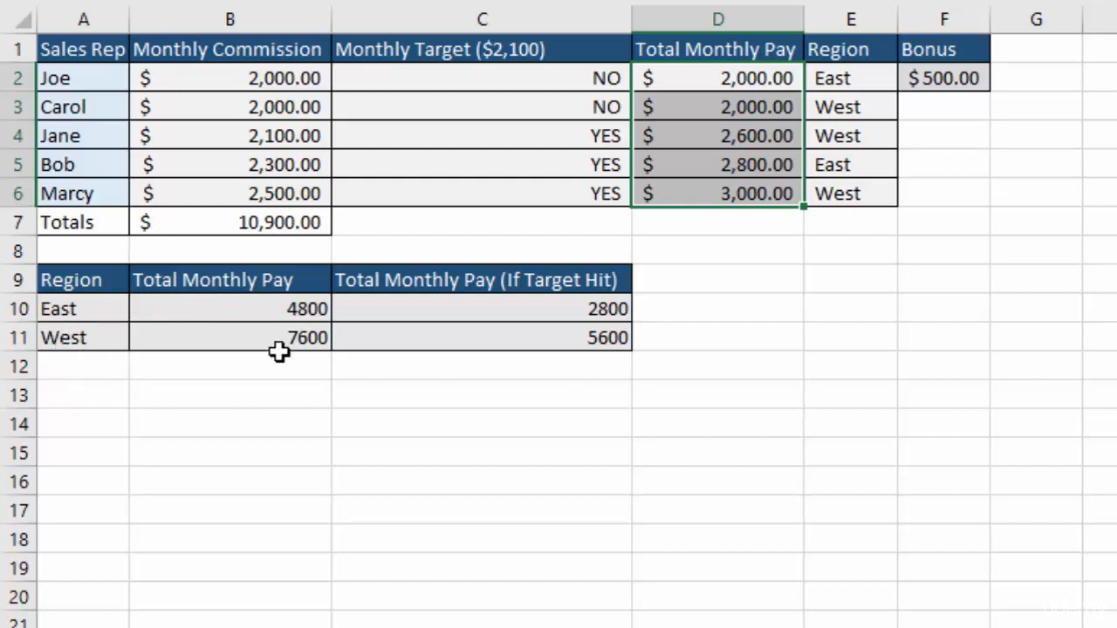
pyautogui.click(515, 309)
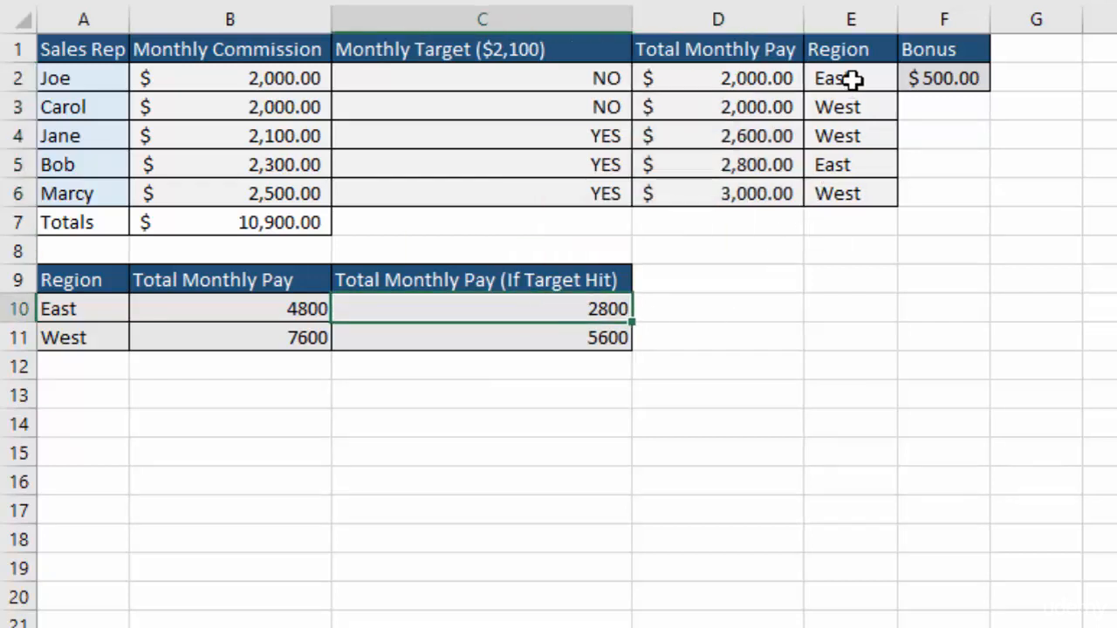